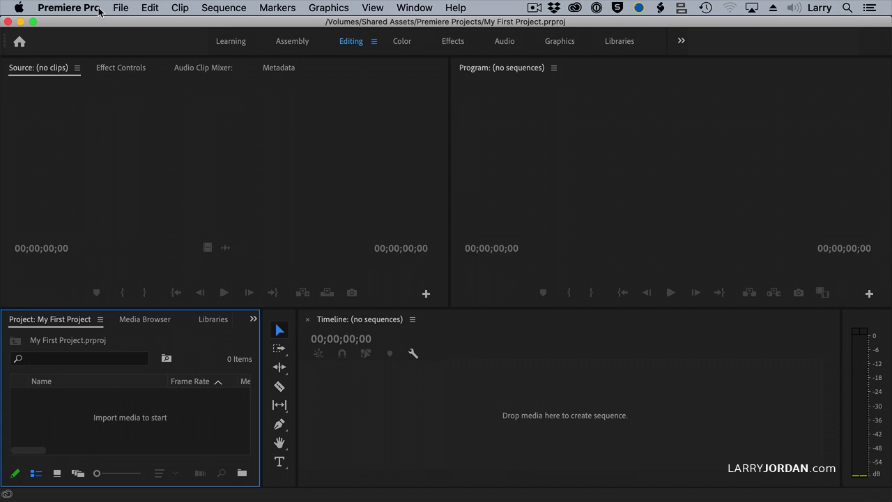
Step: Open the Keyboard Shortcuts editor from the Premiere Pro menu and shift the window slightly left
click(149, 5)
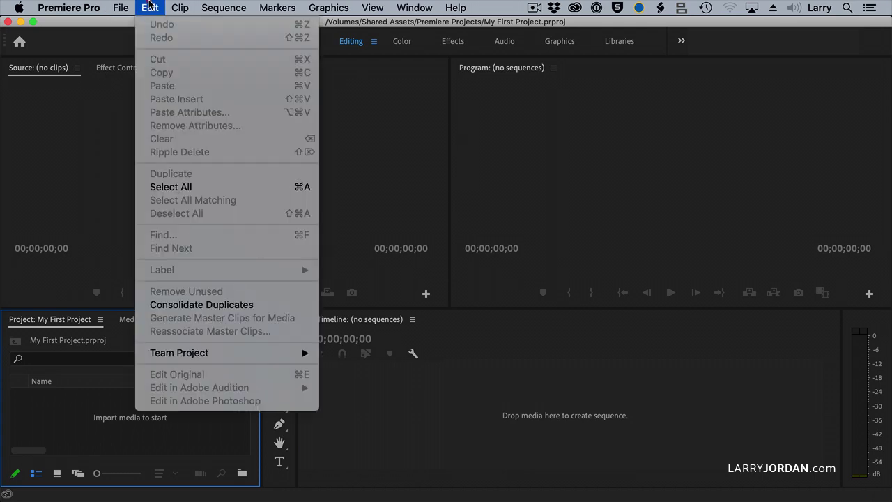
mouse_move(82, 7)
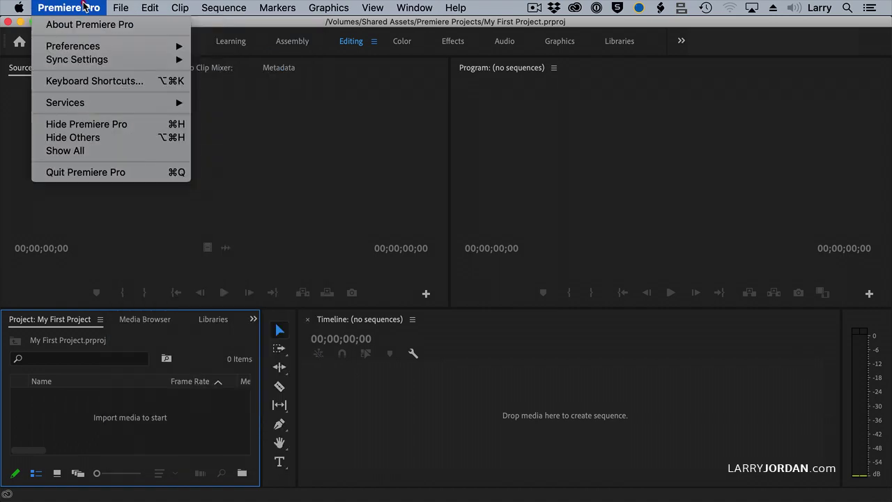
click(79, 85)
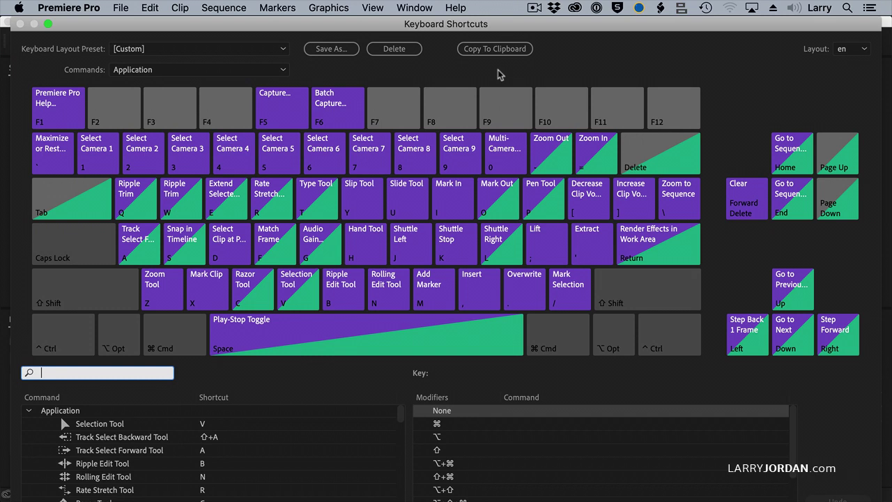
drag(514, 27, 504, 25)
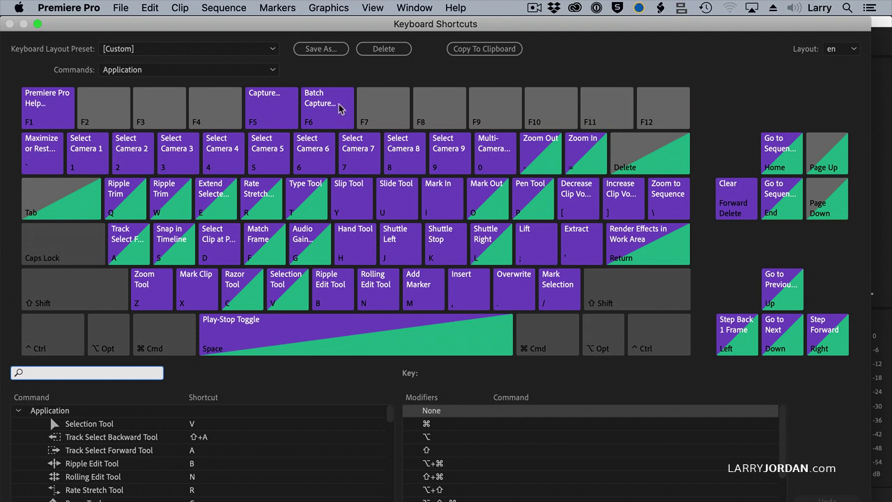
click(203, 49)
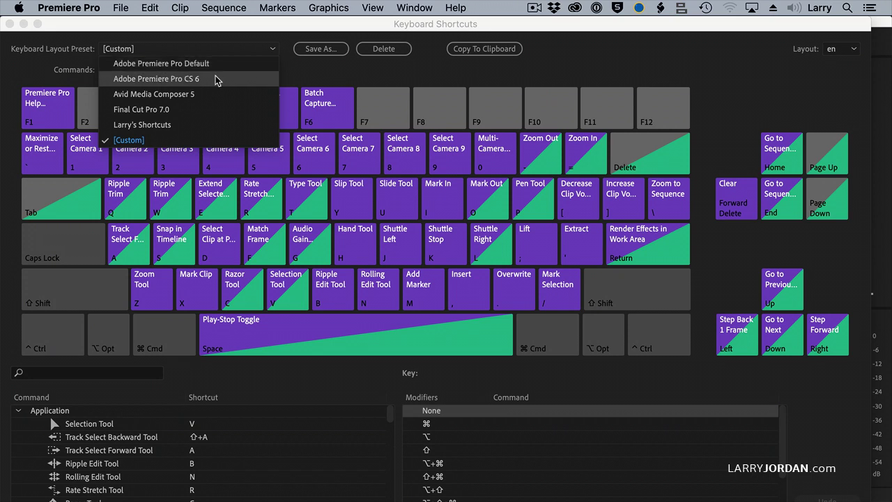
click(324, 74)
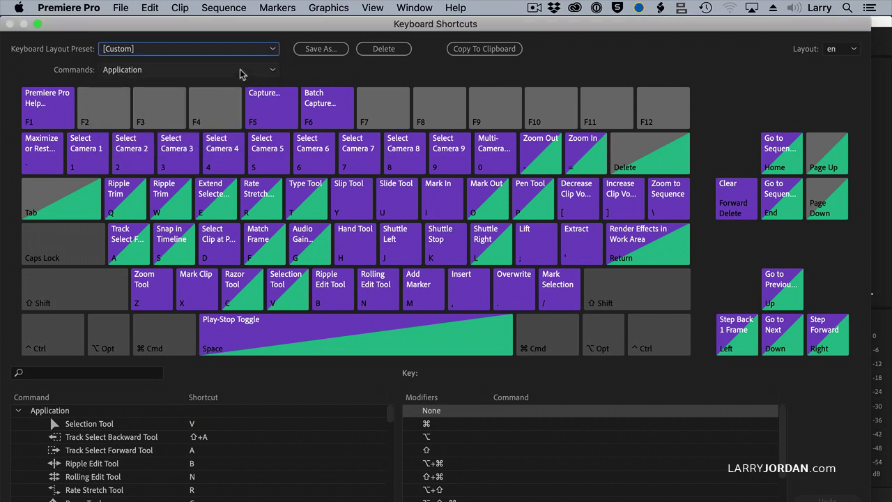
Step: Filter the shortcut command list with the search term 'nudge' to show the Nudge Volume commands
click(71, 373)
text(nudget)
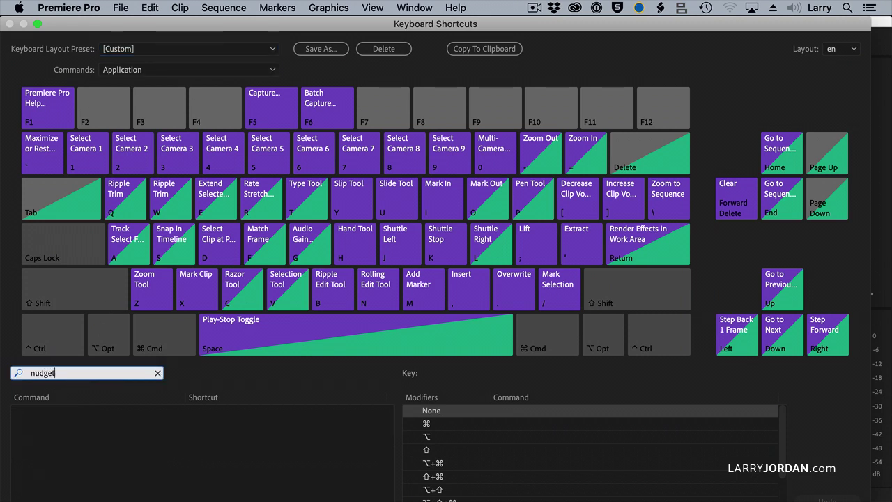
key(BackSpace)
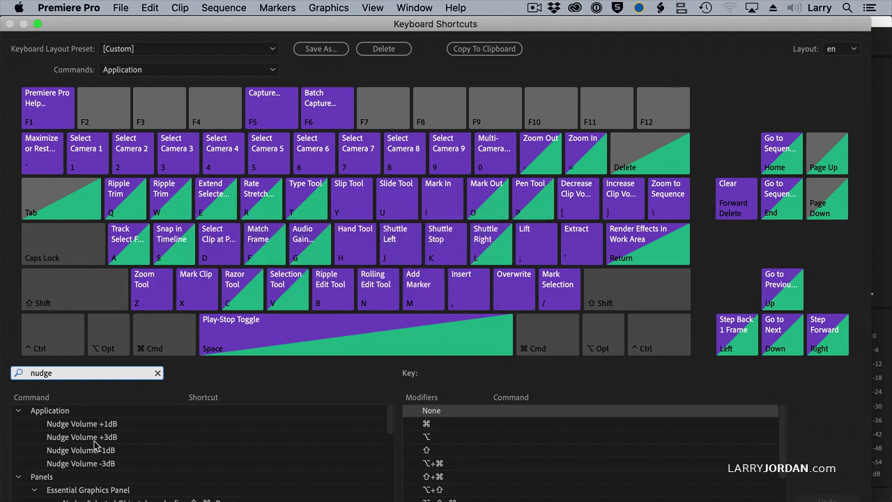
Step: Assign Option+Shift+Q to Nudge Volume +1dB after checking which Q combinations are free
click(197, 423)
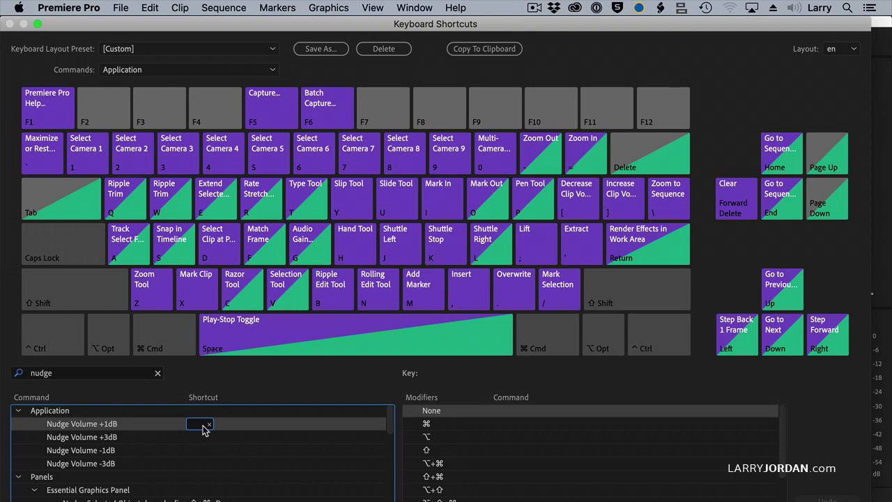
key(shift)
key(alt)
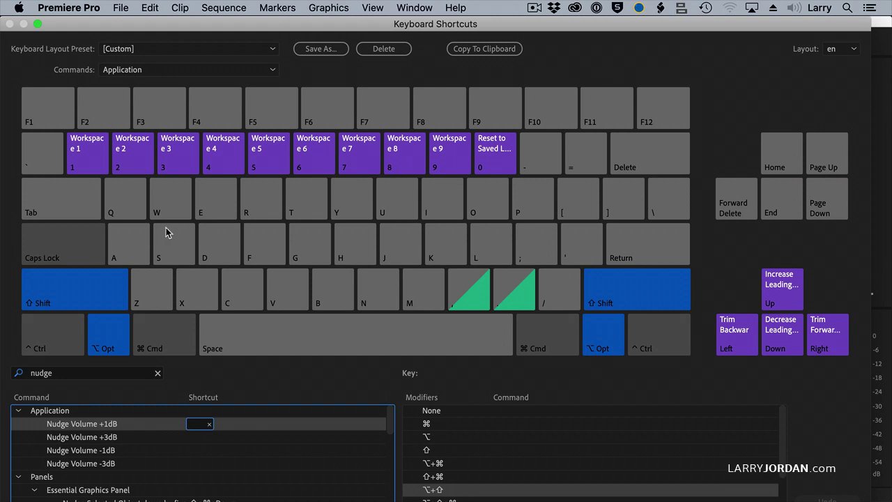
click(112, 194)
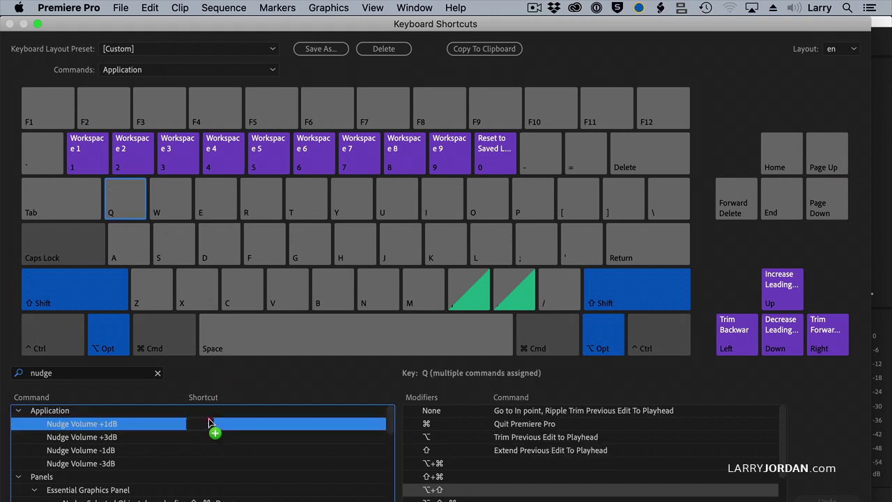
drag(208, 418, 206, 423)
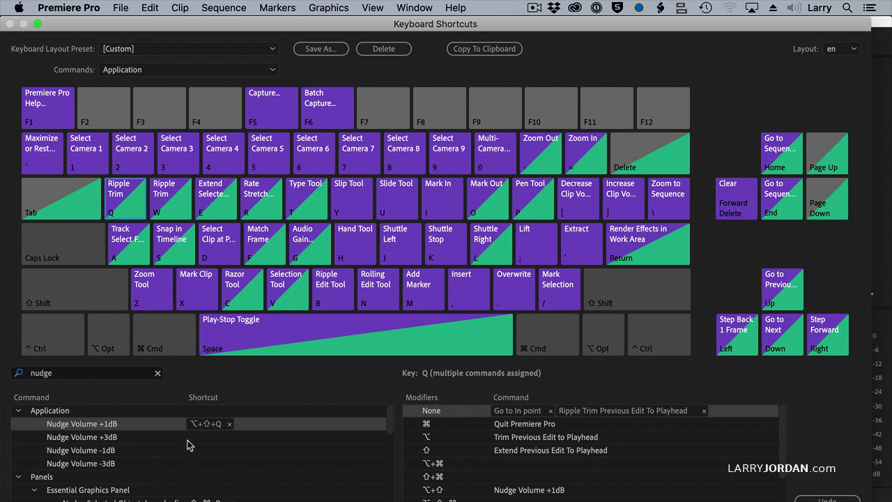
Step: Remove Option+Shift+Q from Nudge Volume +1dB, assign Option+Shift+Command+Q, then delete that too
click(229, 425)
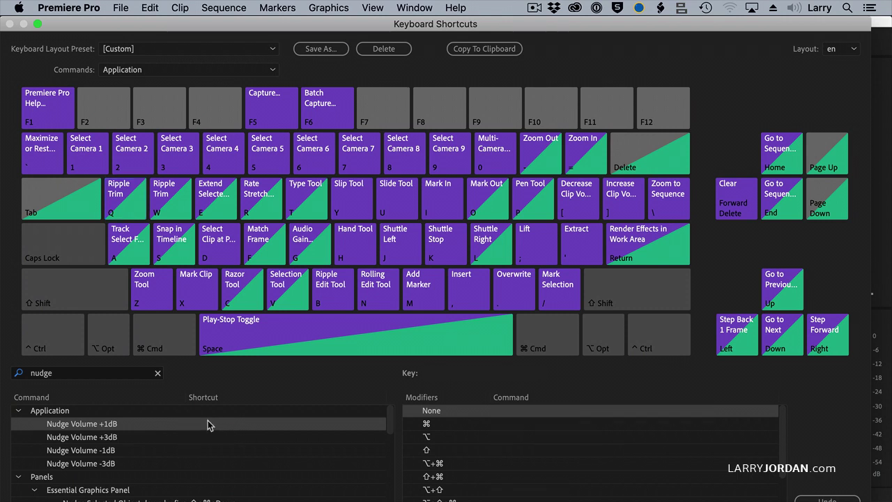
click(207, 422)
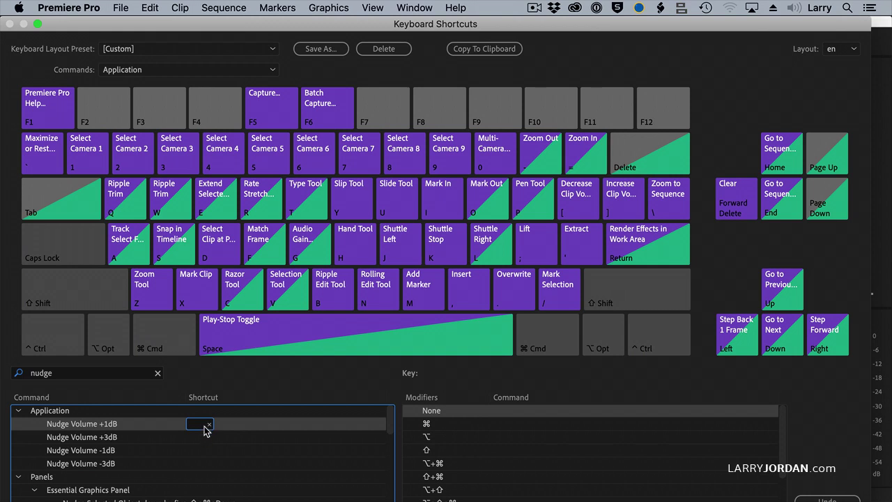
key(shift+alt+super)
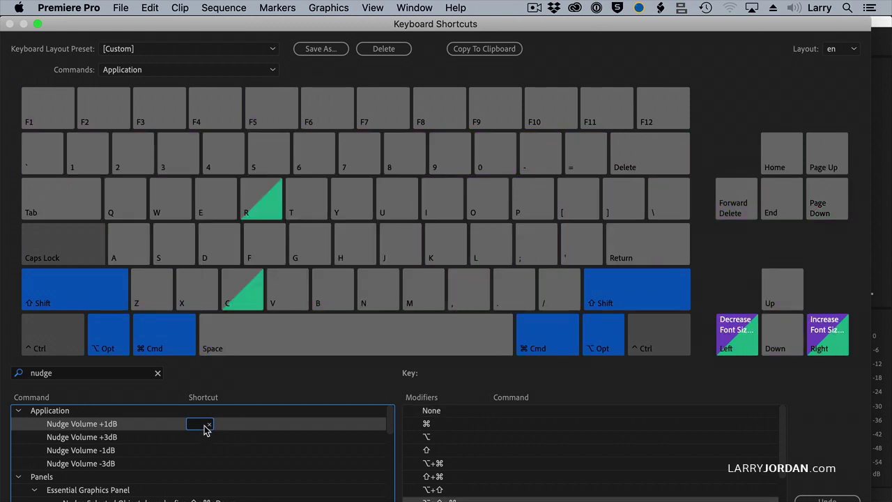
click(118, 209)
click(200, 423)
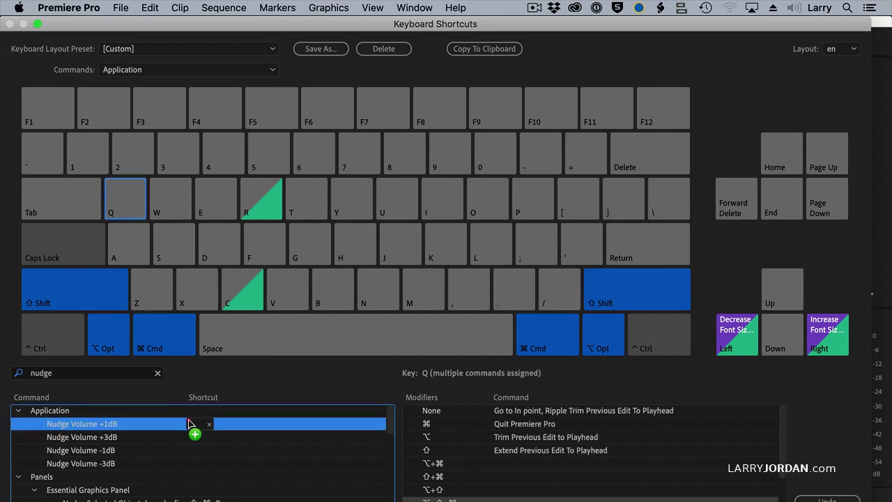
key(shift+alt+super+q)
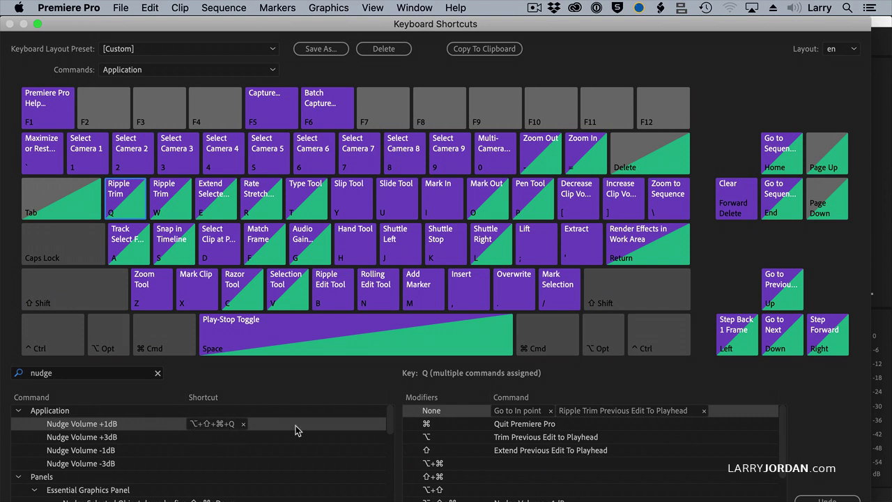
click(243, 423)
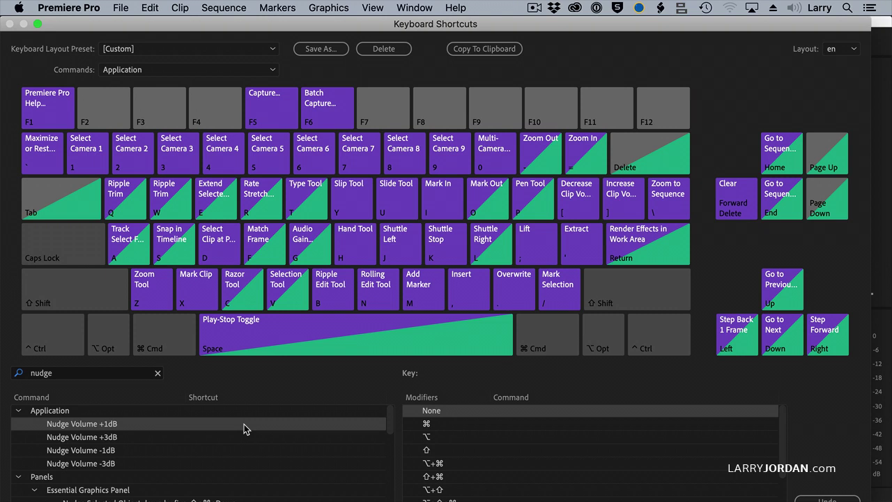
Step: Search the commands for 'sele' and select the Selection Tool
click(82, 374)
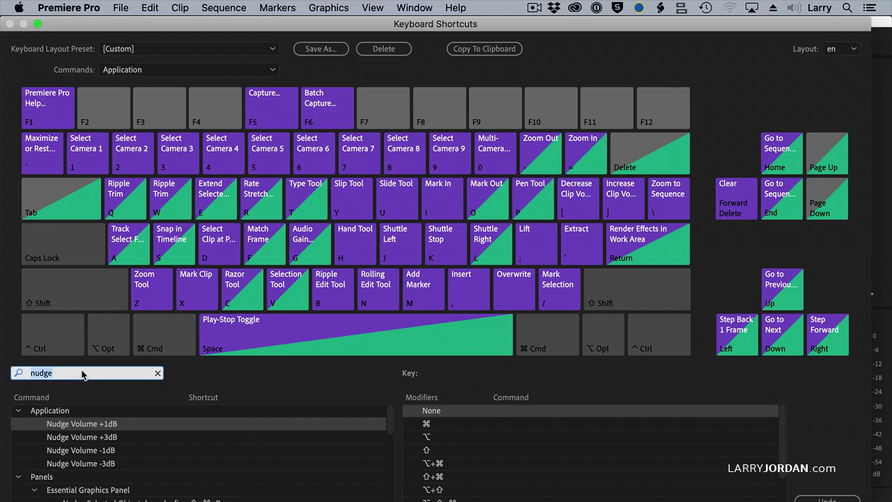
text(sele)
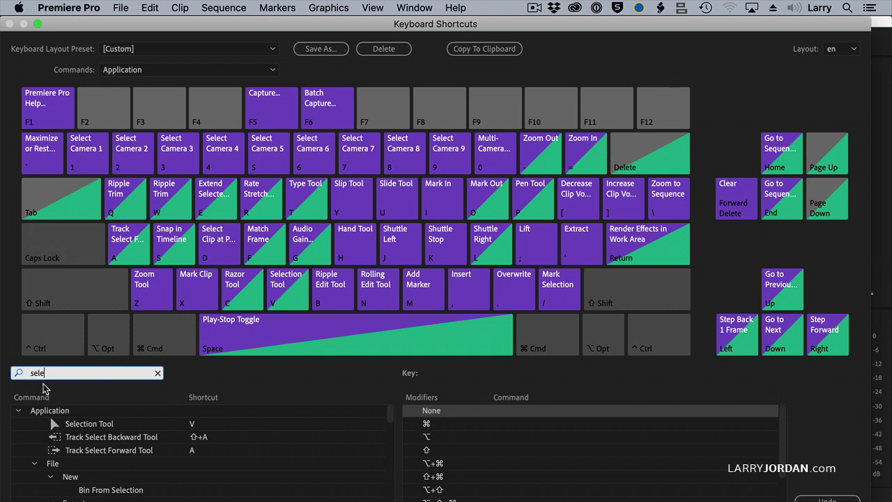
click(94, 428)
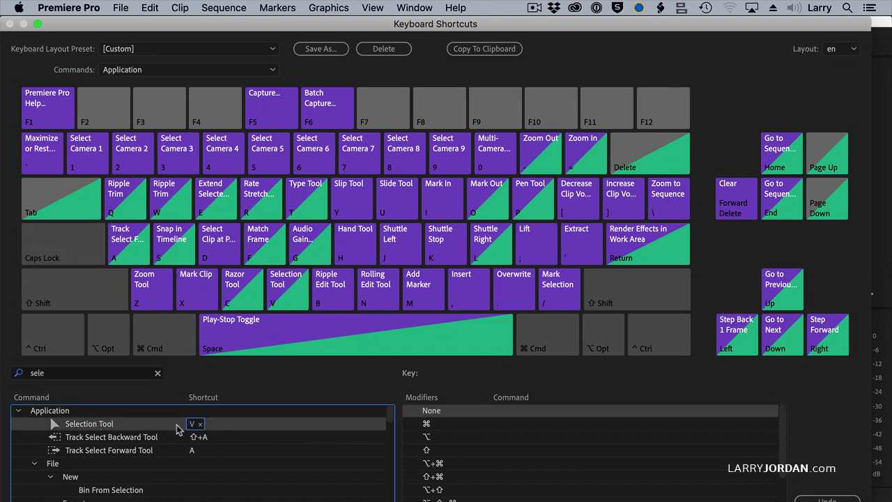
Step: Add A as an additional Selection Tool shortcut alongside V
click(192, 425)
click(211, 426)
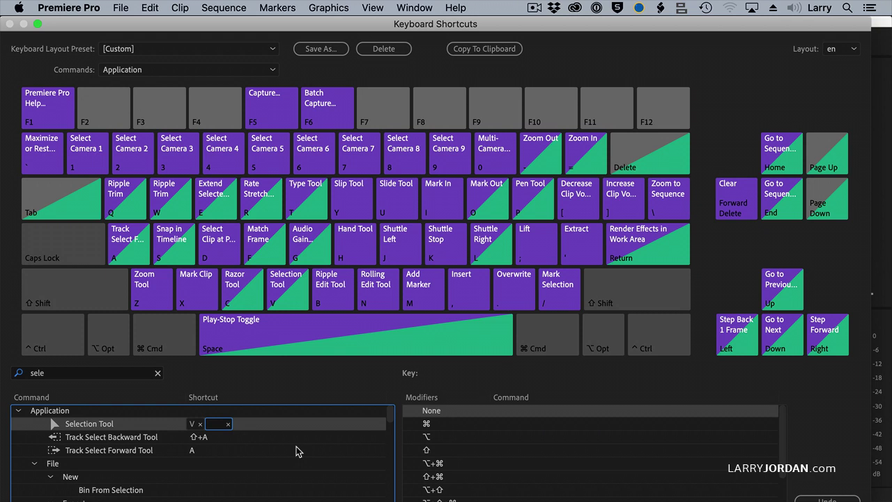
key(a)
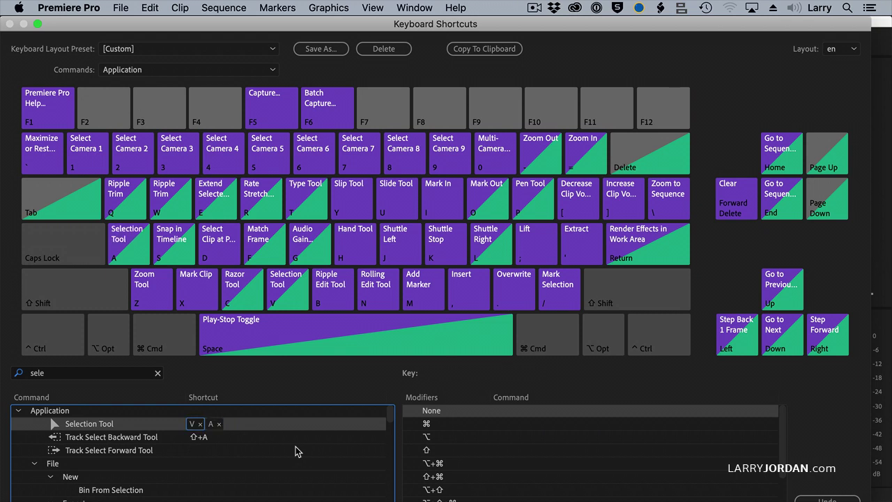
click(237, 423)
Step: Add X to the Selection Tool, then remove both the X and A shortcuts, leaving only V
key(x)
click(199, 424)
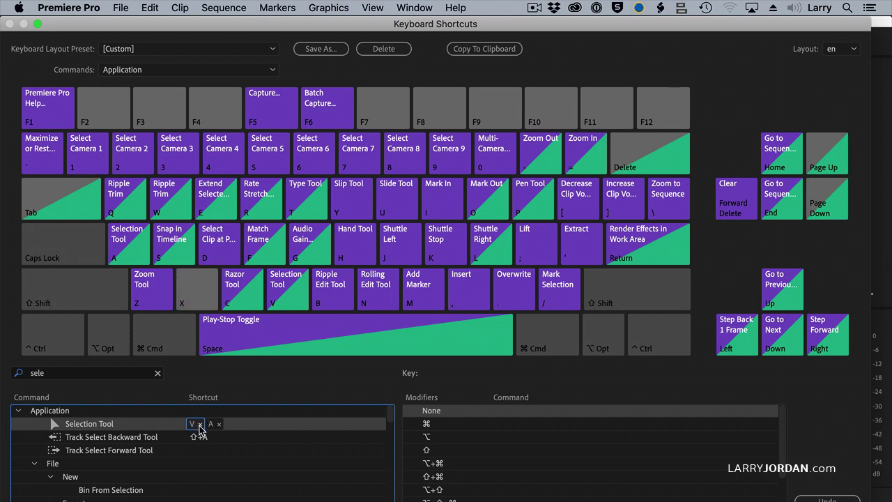
click(219, 424)
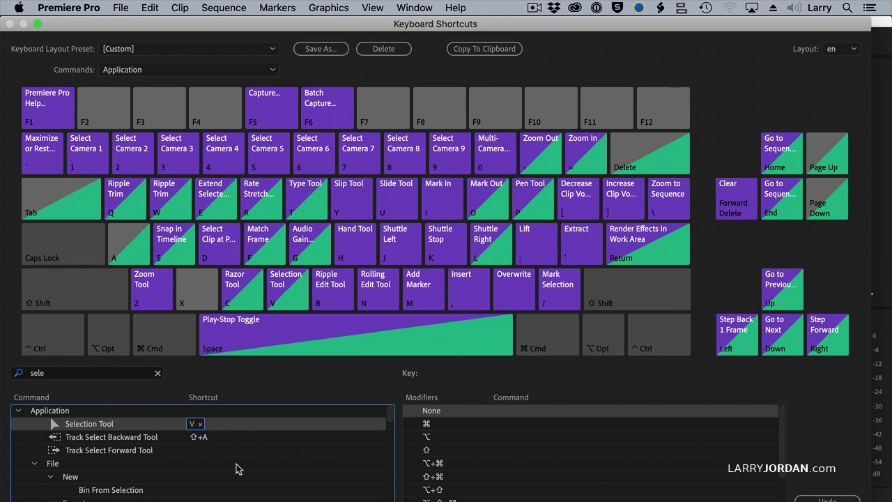
Step: Close the Keyboard Shortcuts dialog with Escape
key(Escape)
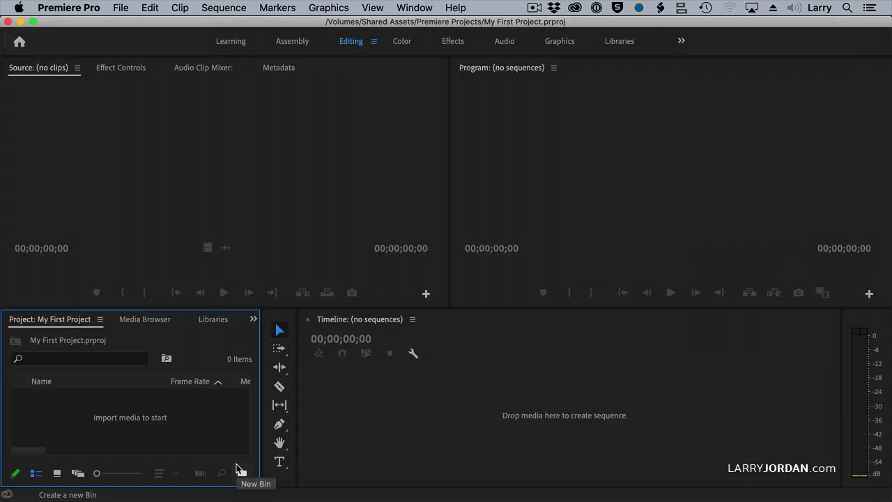